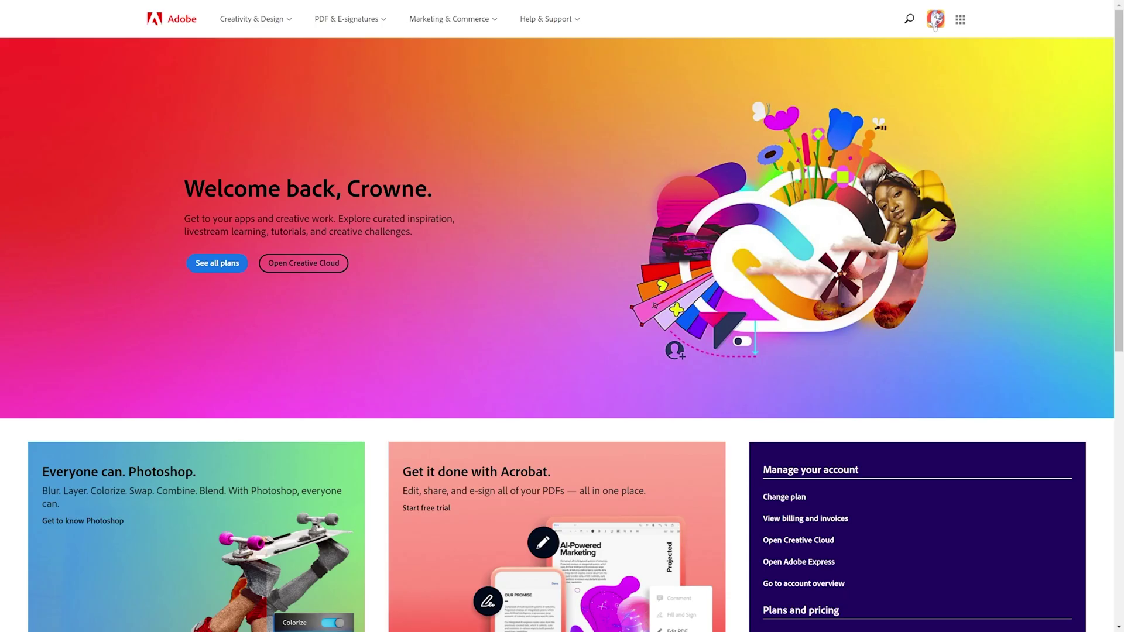
- From the profile avatar menu, go to the Adobe Account overview and show the Account and security options
{"action": "left_click", "coordinate": [936, 19]}
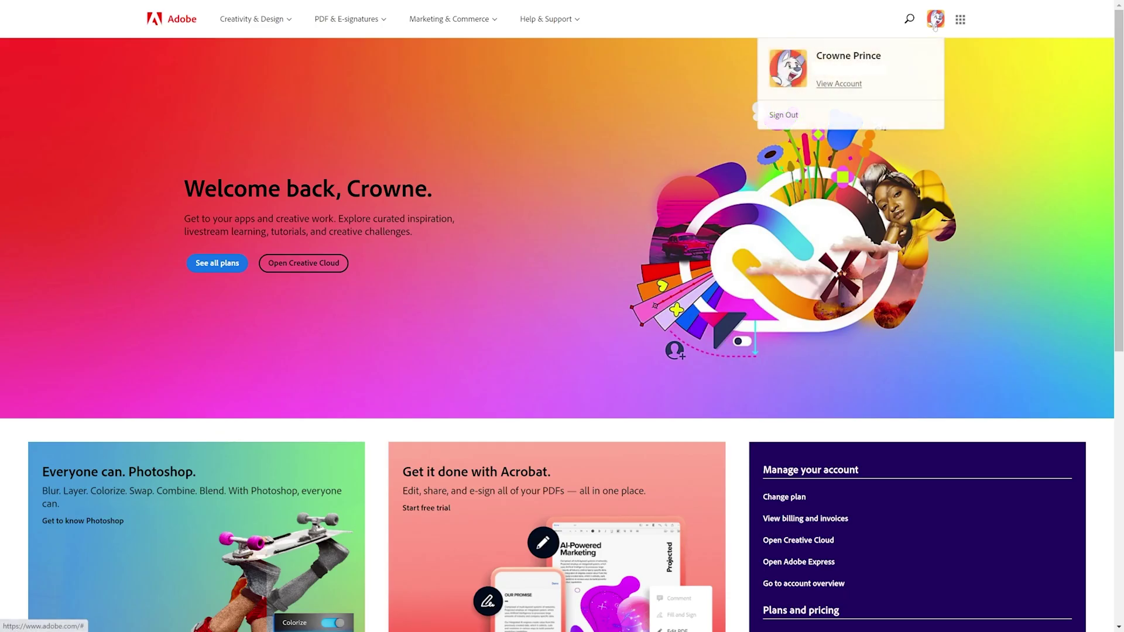
{"action": "left_click", "coordinate": [843, 85]}
{"action": "left_click", "coordinate": [382, 18]}
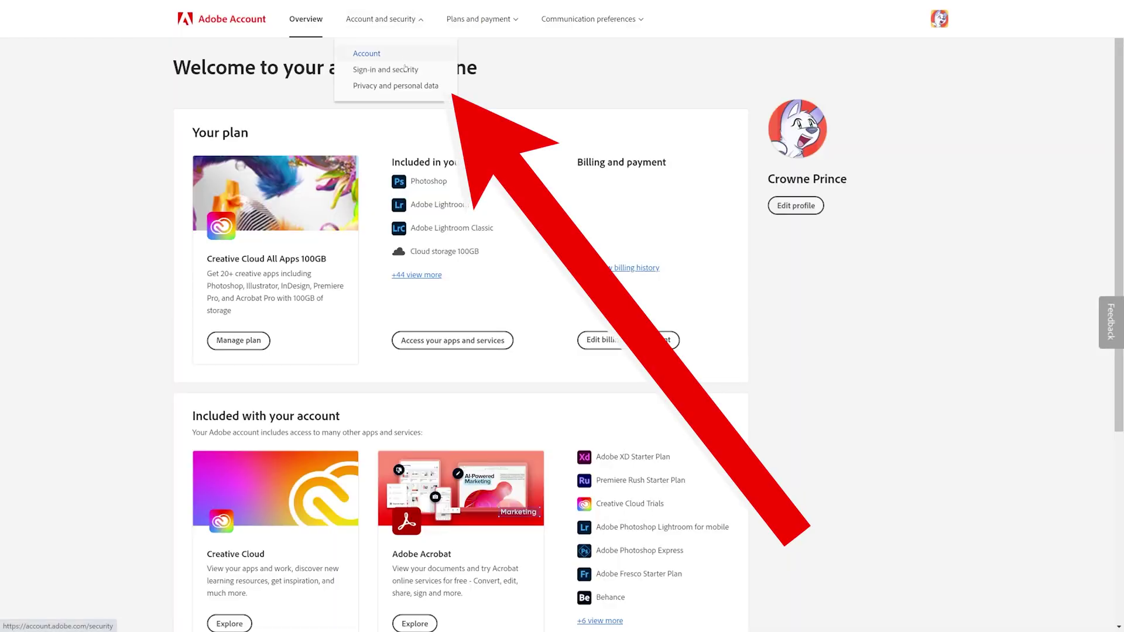
{"action": "left_click", "coordinate": [399, 87]}
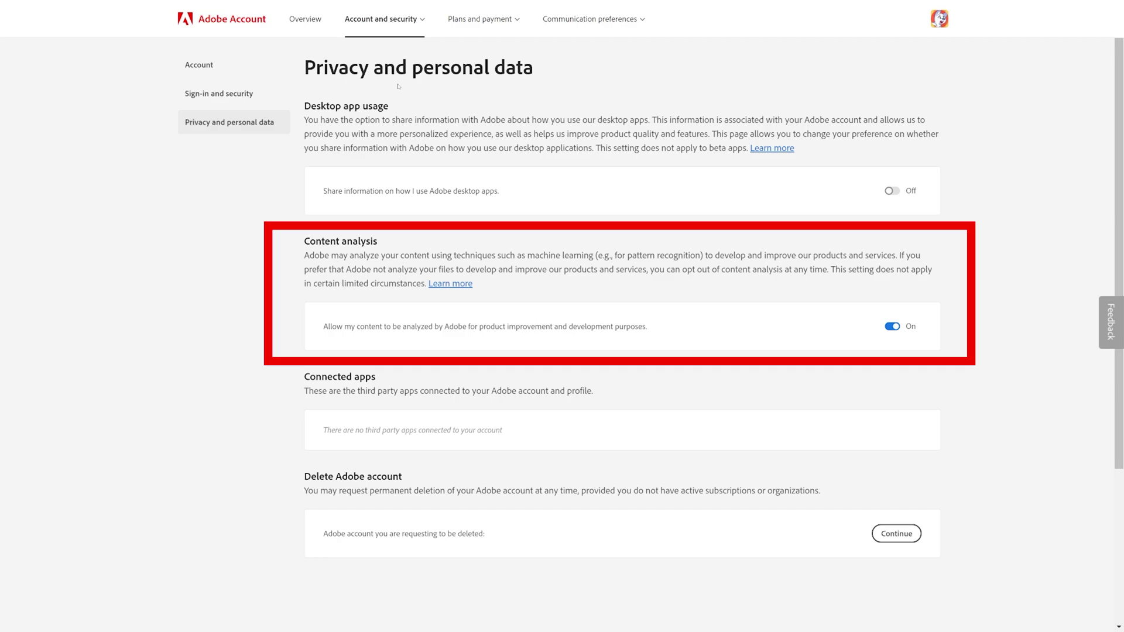
{"action": "left_click", "coordinate": [892, 327]}
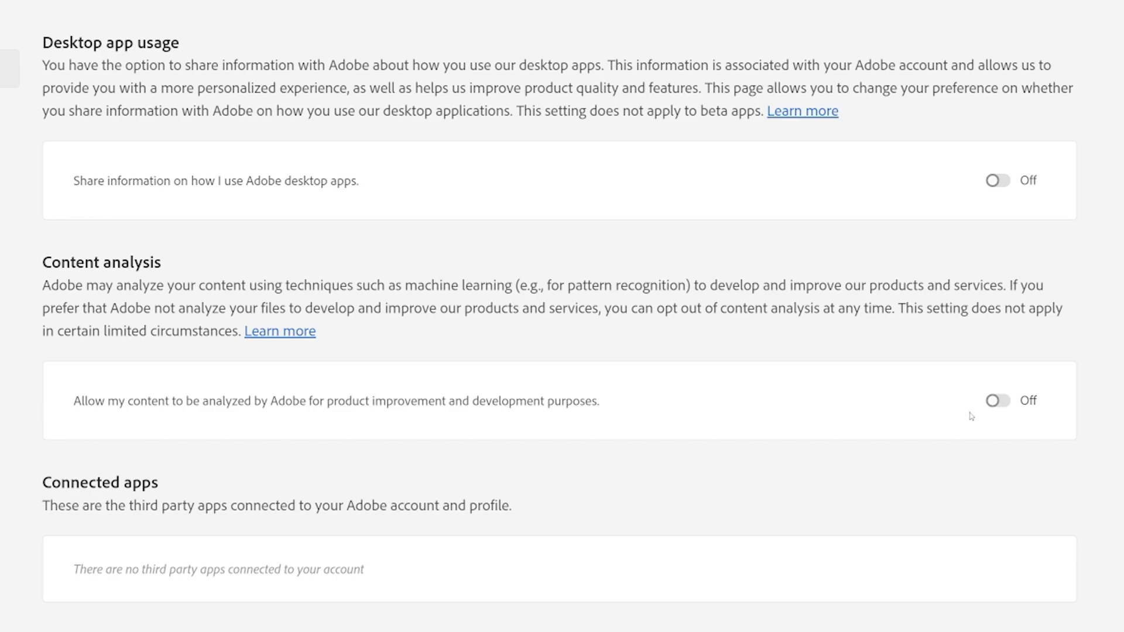
{"action": "left_click", "coordinate": [1005, 413]}
- Switch Content analysis Off, then in its FAQ highlight the Adobe-servers sentence and the reviewed public-content examples
{"action": "left_click", "coordinate": [1005, 413]}
{"action": "left_click", "coordinate": [288, 330]}
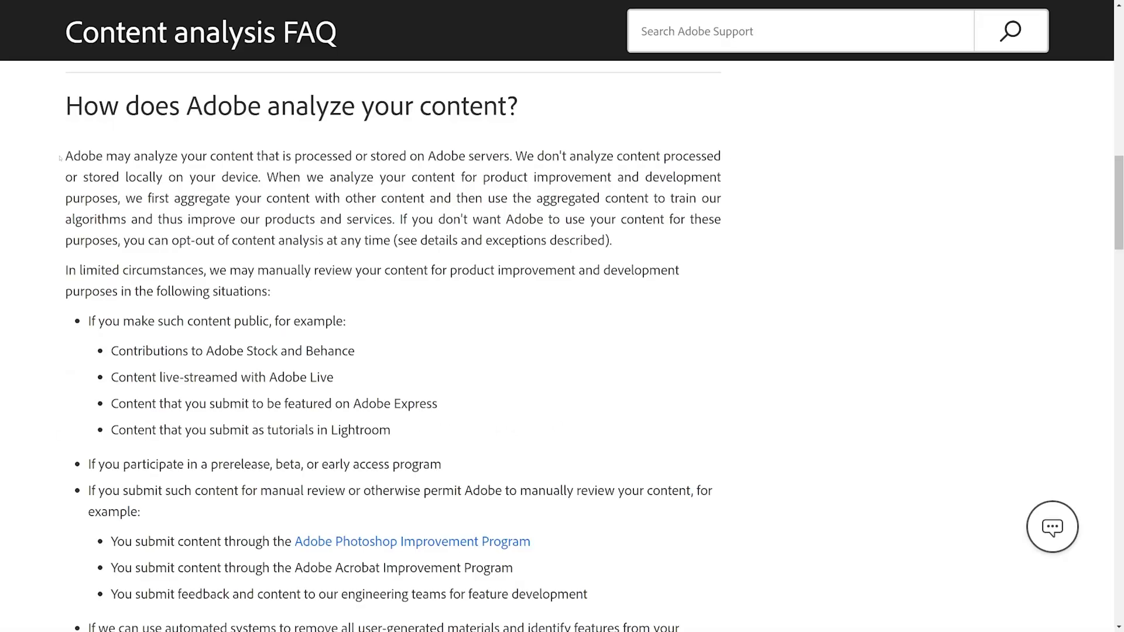
{"action": "left_click_drag", "start_coordinate": [65, 156], "coordinate": [516, 157]}
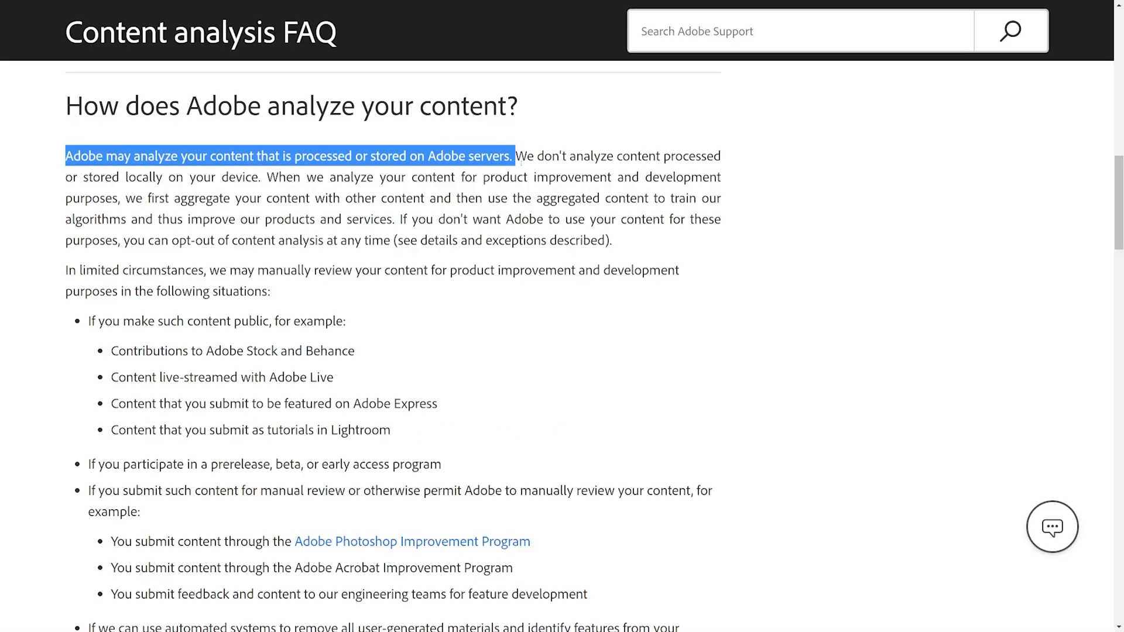
{"action": "left_click_drag", "start_coordinate": [112, 351], "coordinate": [397, 437]}
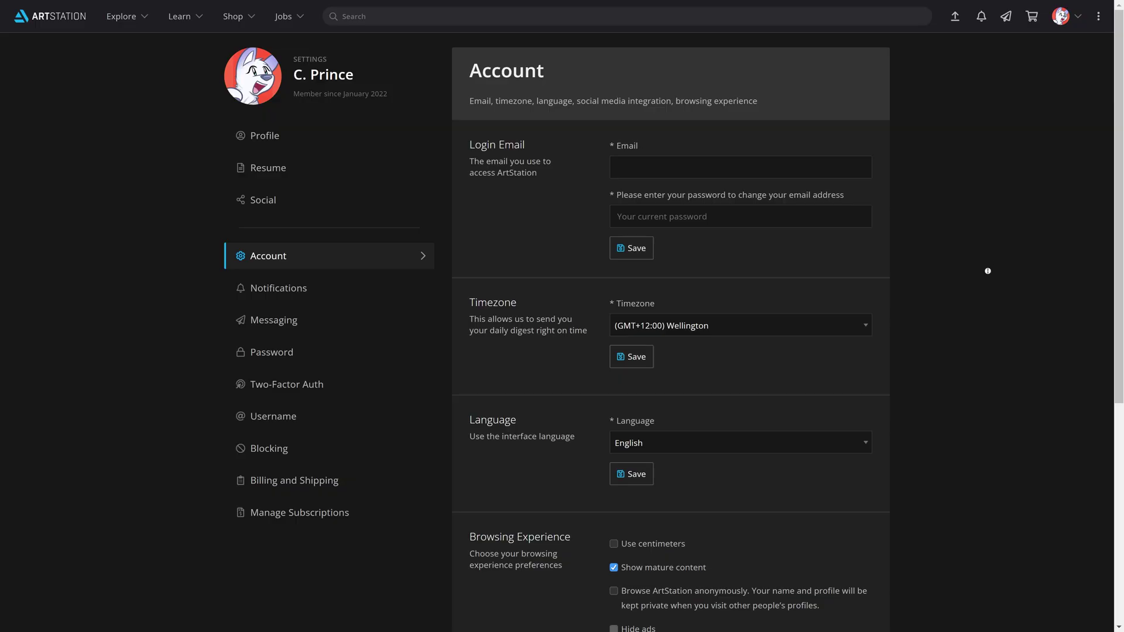
- Tick the NoAI meta tags checkbox for all projects and save the NoAI Tagging setting
{"action": "scroll", "coordinate": [987, 269], "scroll_direction": "down", "scroll_amount": 6}
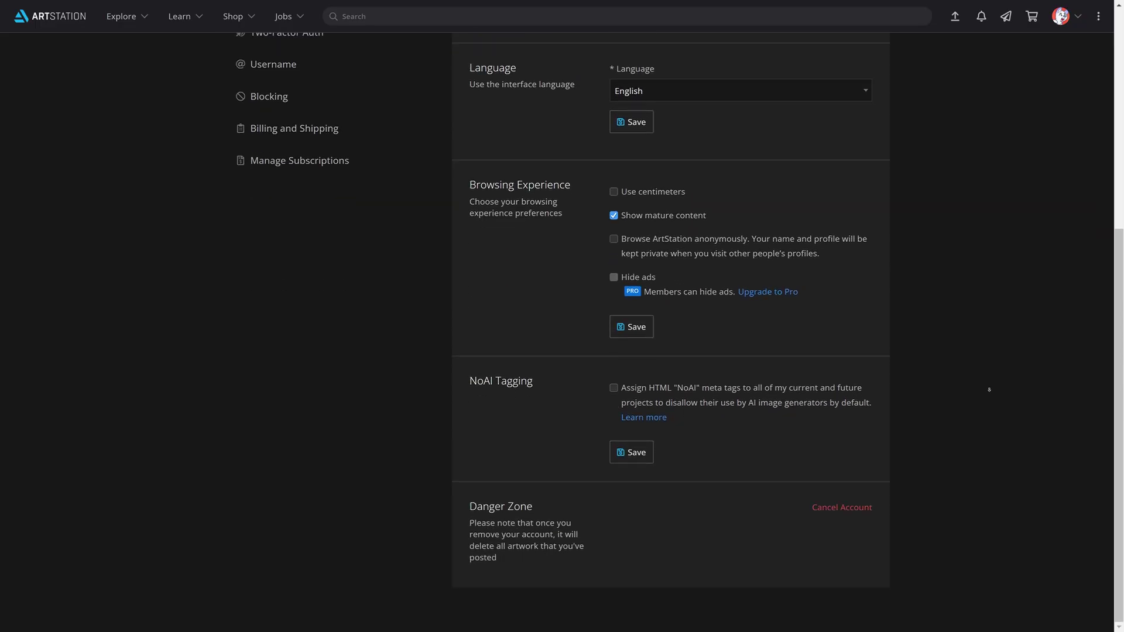
{"action": "left_click", "coordinate": [613, 389]}
{"action": "left_click", "coordinate": [620, 451]}
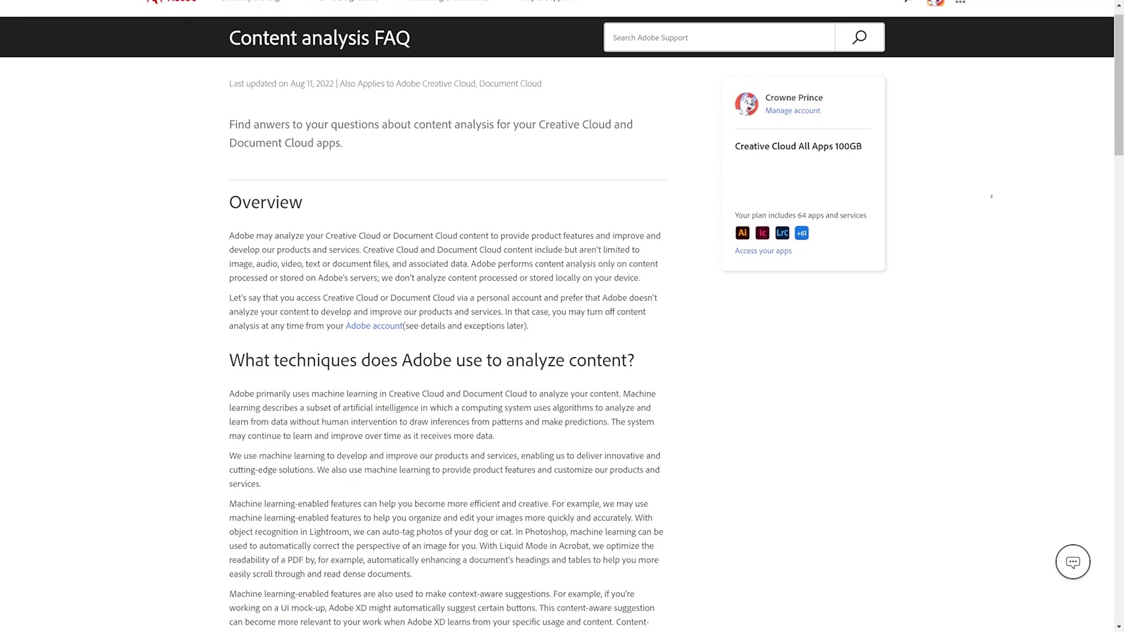
{"action": "scroll", "coordinate": [992, 196], "scroll_direction": "down", "scroll_amount": 2}
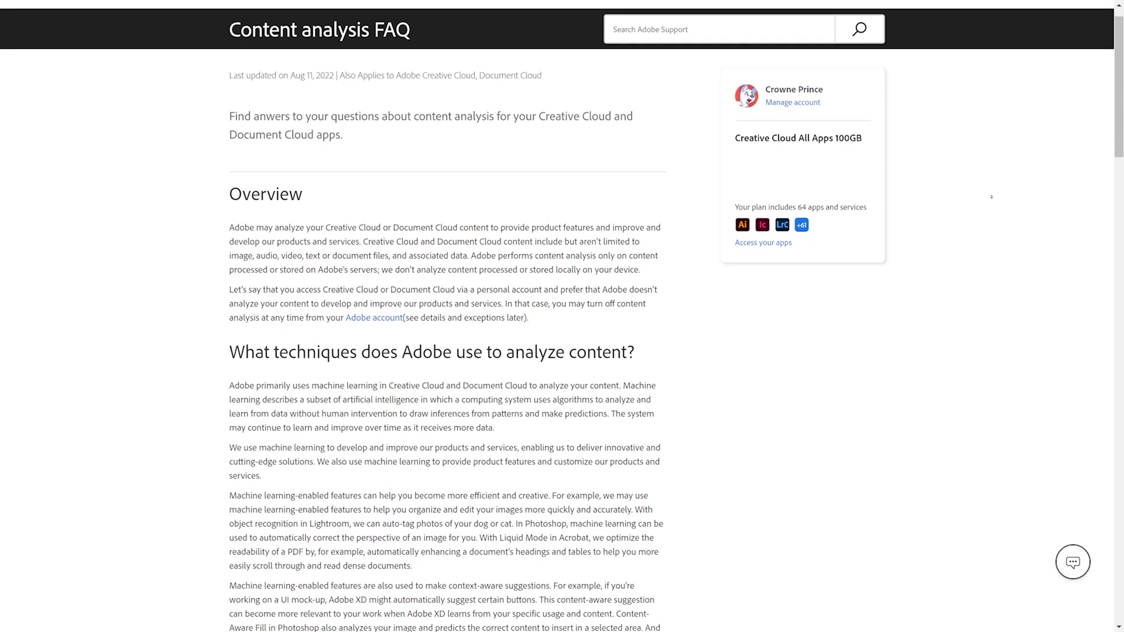
{"action": "scroll", "coordinate": [991, 196], "scroll_direction": "down", "scroll_amount": 2}
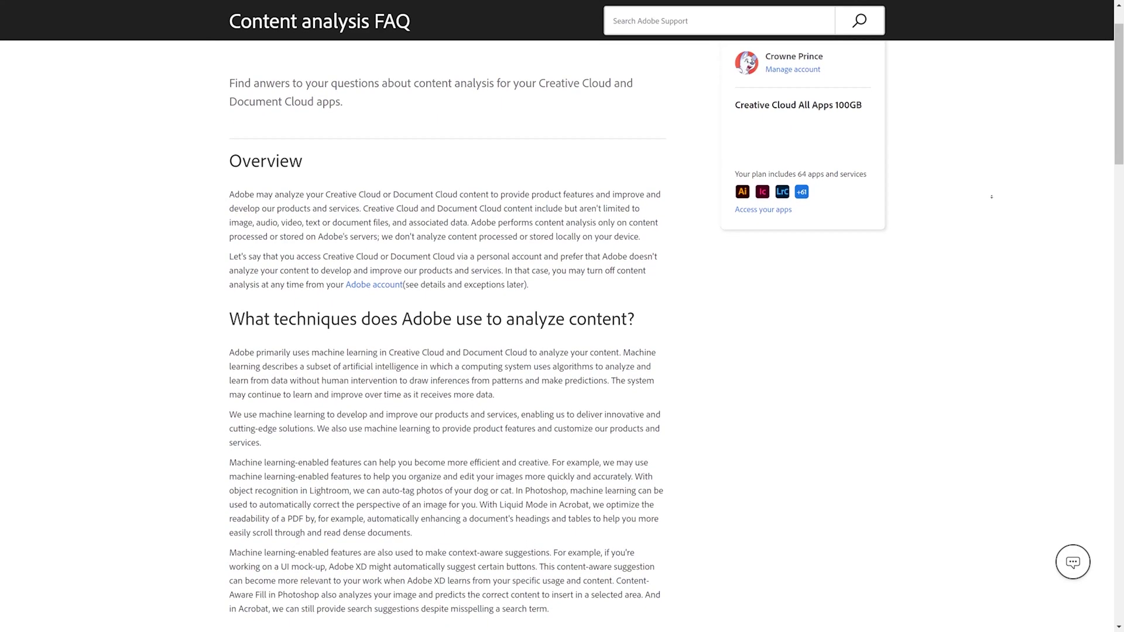
{"action": "scroll", "coordinate": [991, 196], "scroll_direction": "down", "scroll_amount": 2}
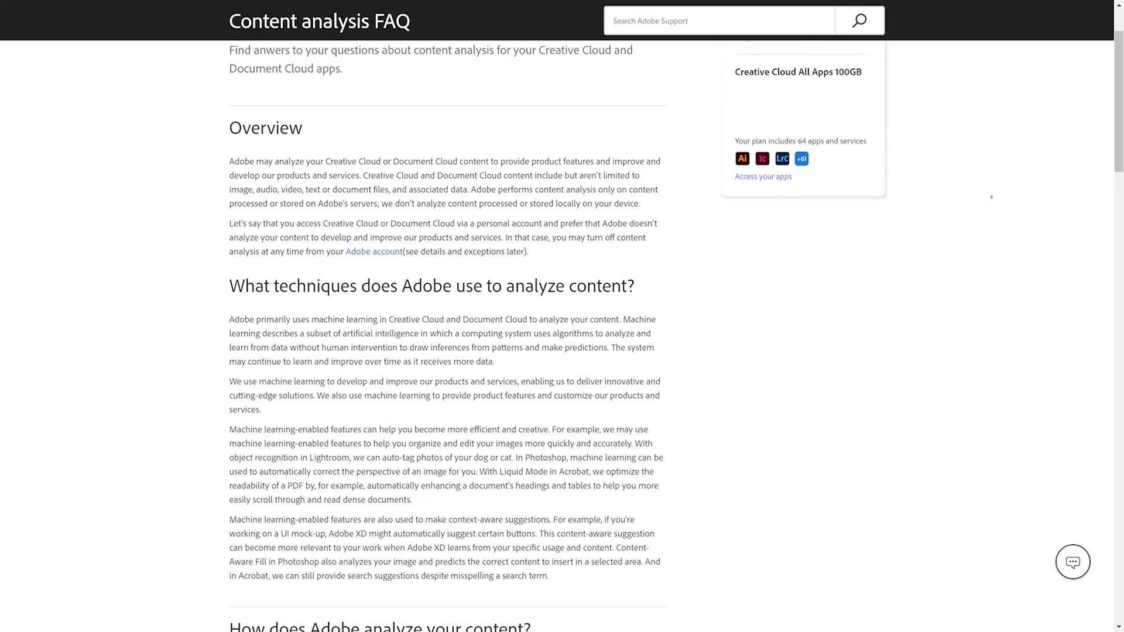
{"action": "scroll", "coordinate": [991, 196], "scroll_direction": "down", "scroll_amount": 2}
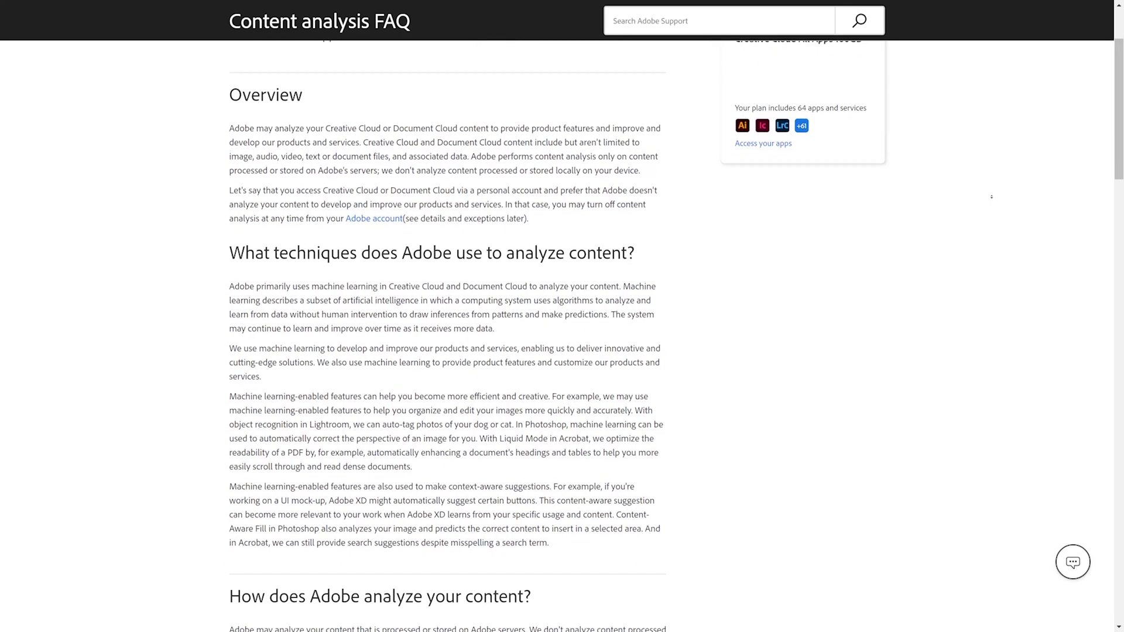
{"action": "scroll", "coordinate": [991, 196], "scroll_direction": "down", "scroll_amount": 2}
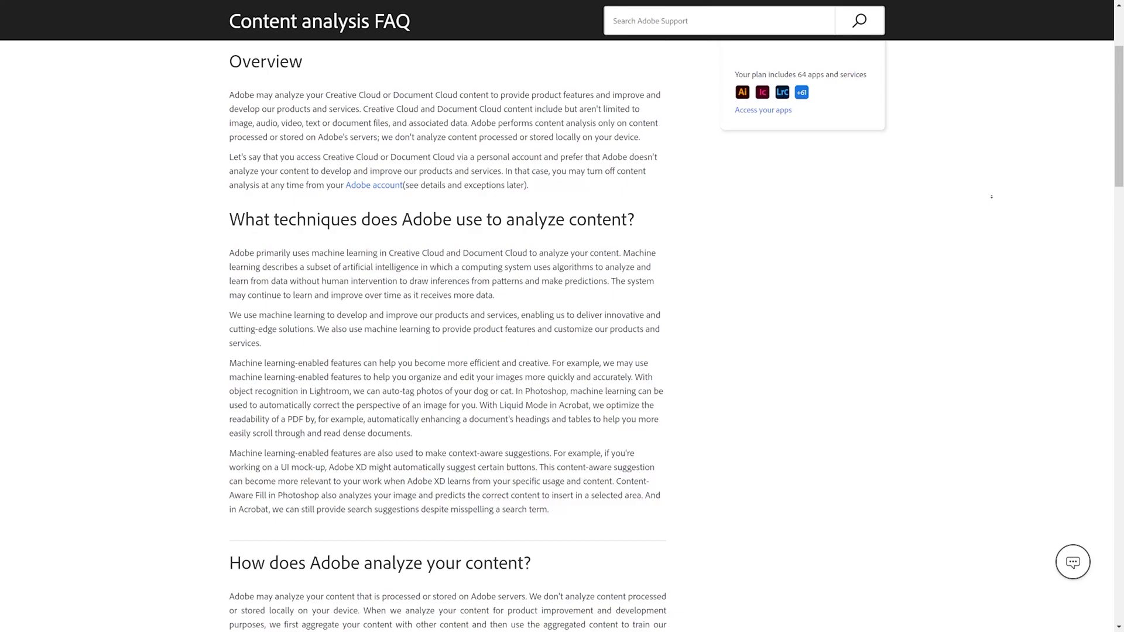
{"action": "scroll", "coordinate": [991, 196], "scroll_direction": "down", "scroll_amount": 2}
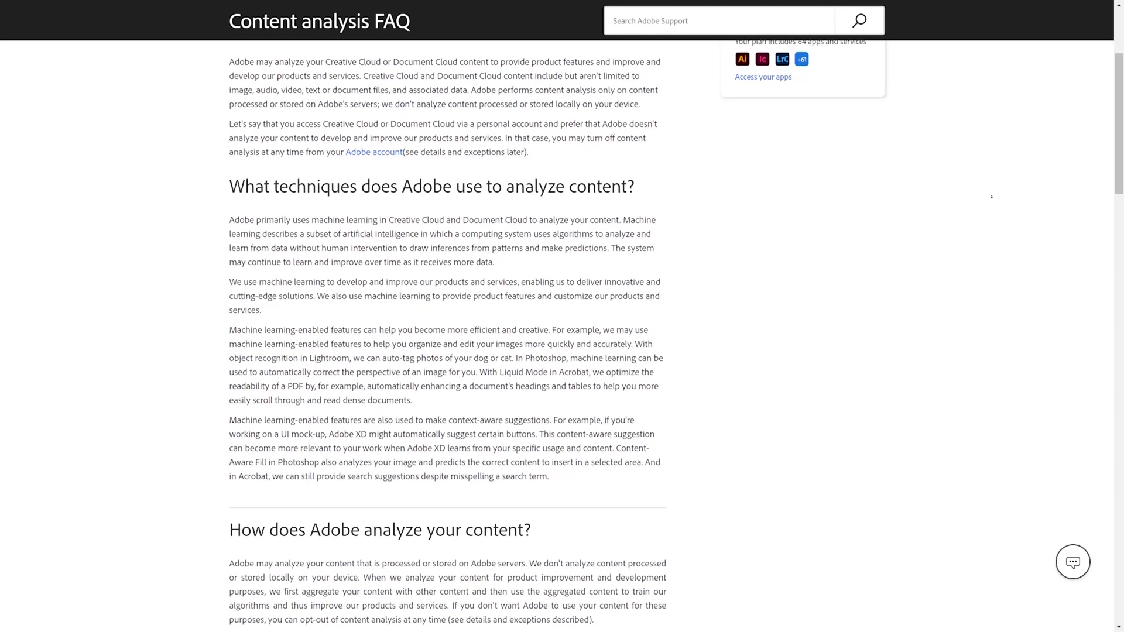
{"action": "scroll", "coordinate": [992, 196], "scroll_direction": "down", "scroll_amount": 2}
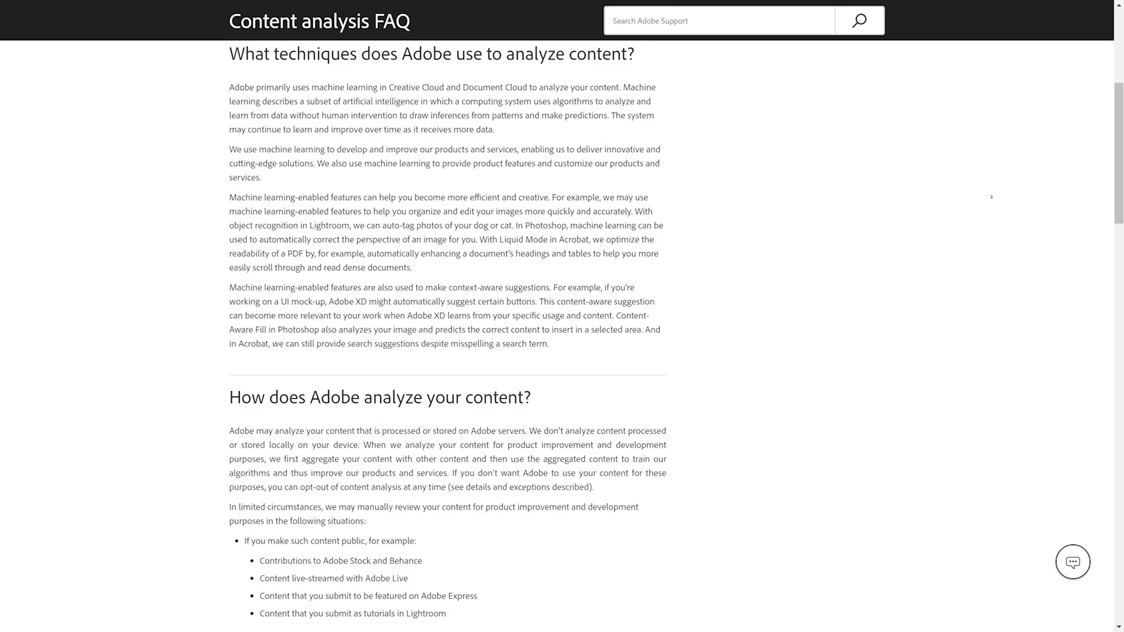
{"action": "scroll", "coordinate": [991, 196], "scroll_direction": "down", "scroll_amount": 2}
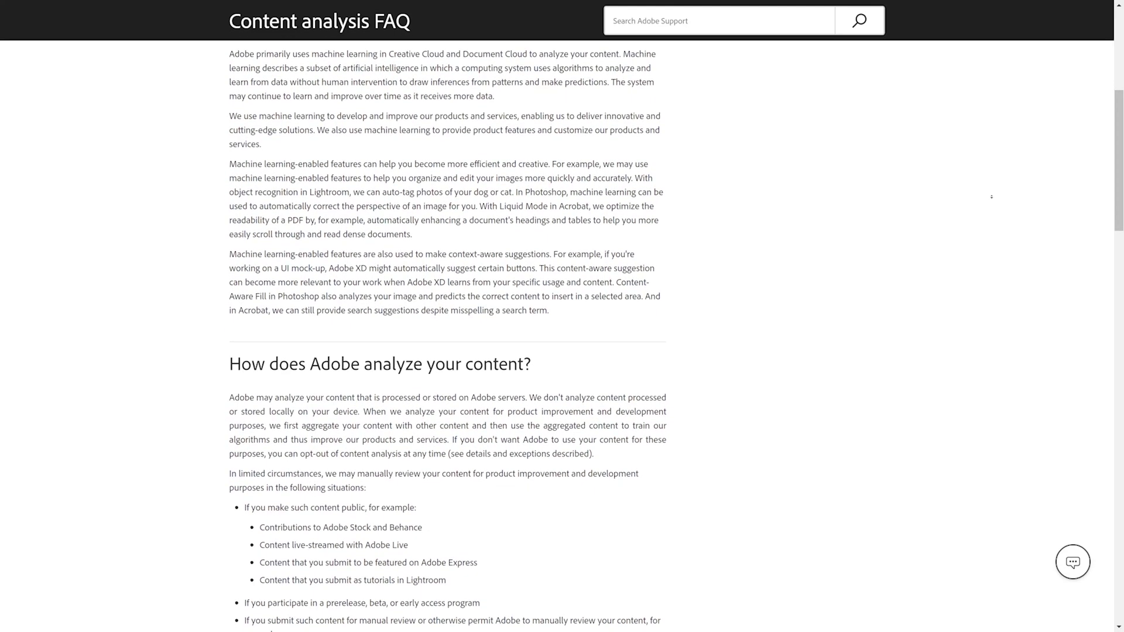
{"action": "scroll", "coordinate": [991, 196], "scroll_direction": "down", "scroll_amount": 2}
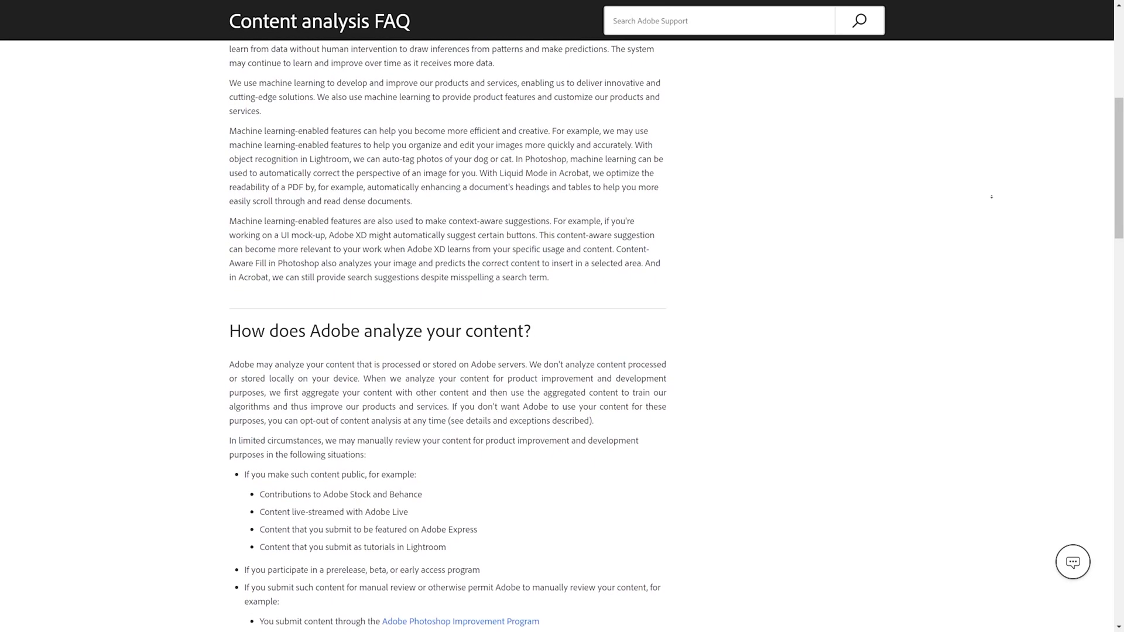
{"action": "scroll", "coordinate": [991, 196], "scroll_direction": "down", "scroll_amount": 2}
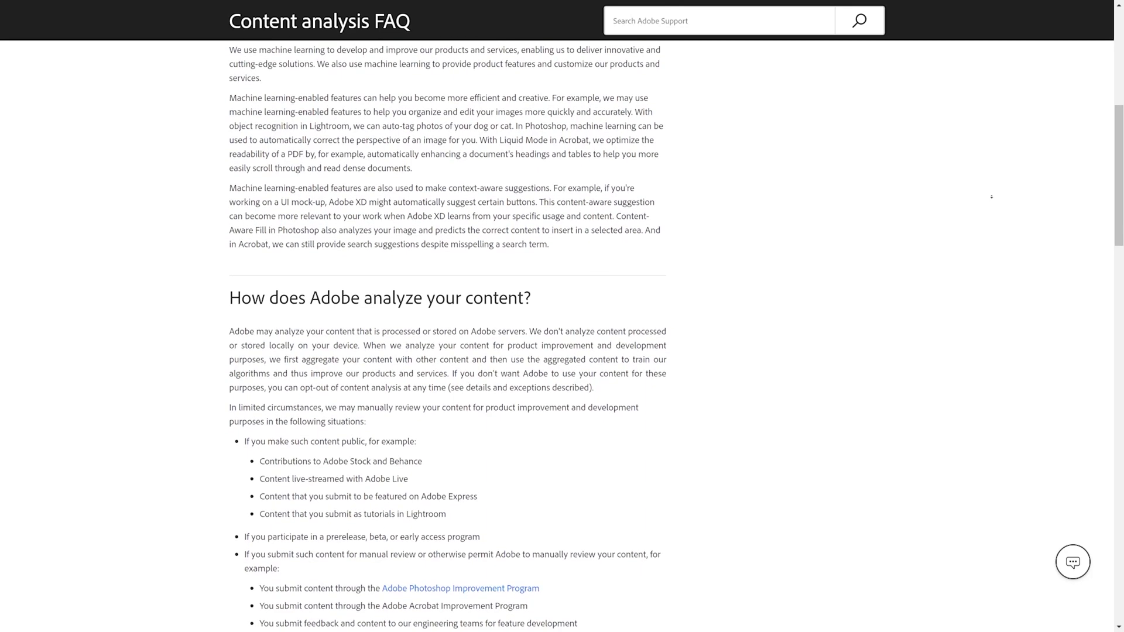
{"action": "scroll", "coordinate": [991, 197], "scroll_direction": "down", "scroll_amount": 1}
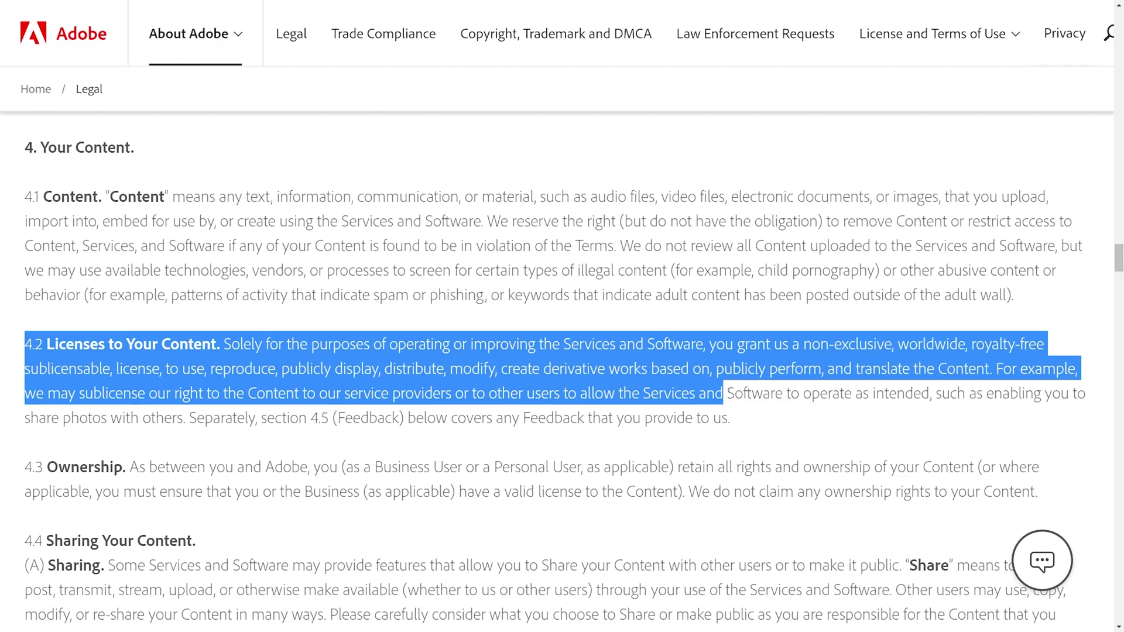
- Highlight the Licenses to Your Content paragraph and its clause on operating or improving the Services
{"action": "left_click_drag", "start_coordinate": [767, 392], "coordinate": [772, 413]}
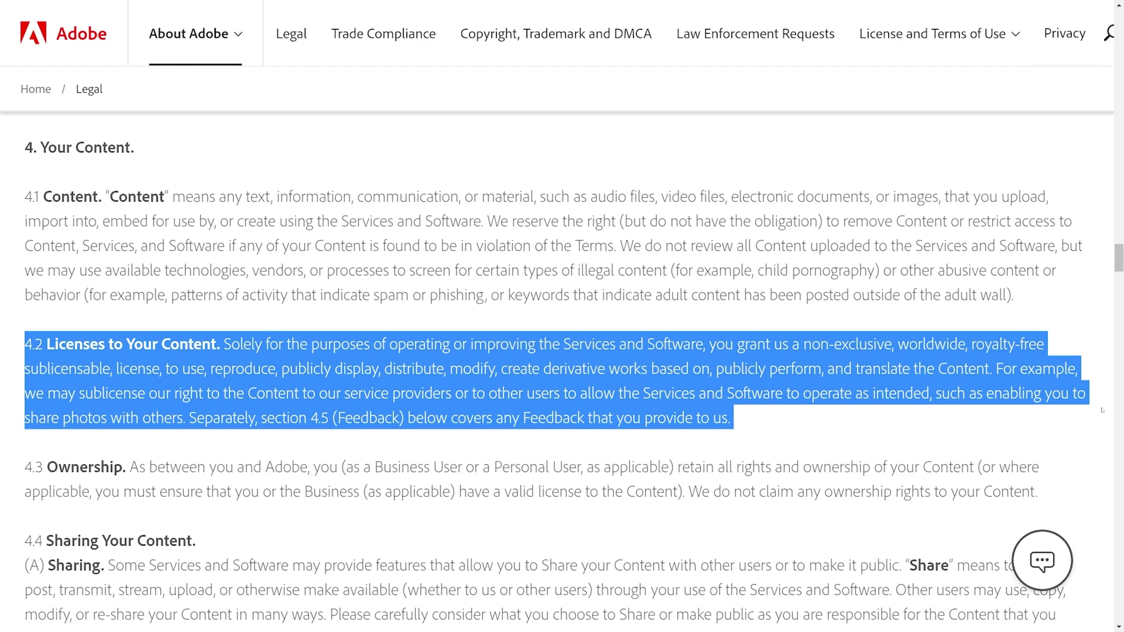
{"action": "left_click_drag", "start_coordinate": [224, 345], "coordinate": [703, 345]}
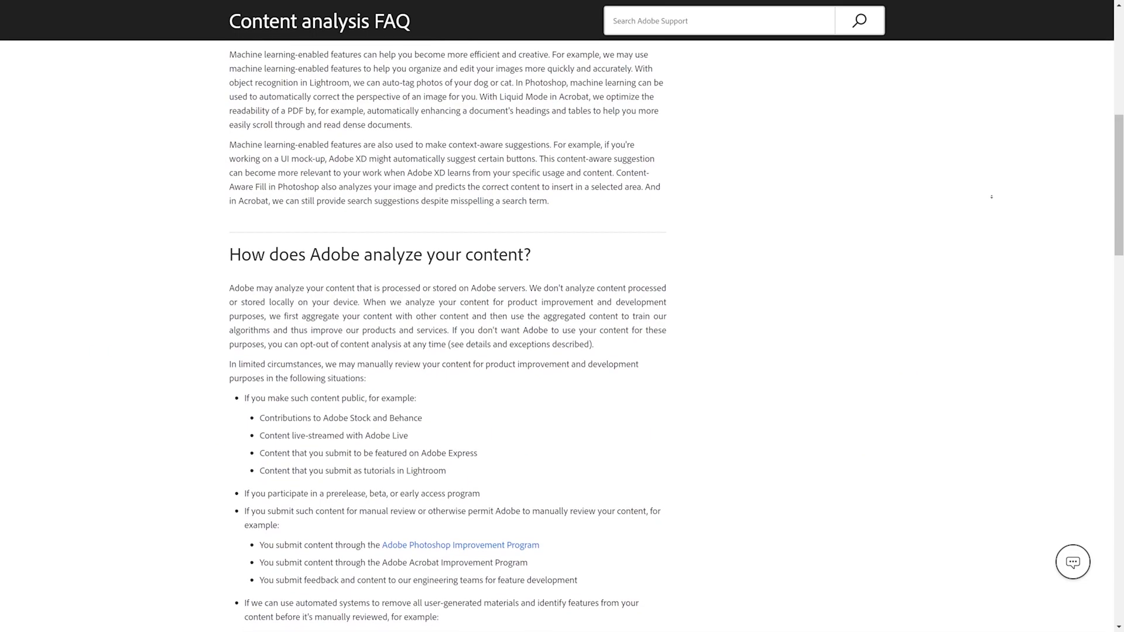
{"action": "key", "text": "ctrl+minus"}
{"action": "scroll", "coordinate": [992, 197], "scroll_direction": "down", "scroll_amount": 1}
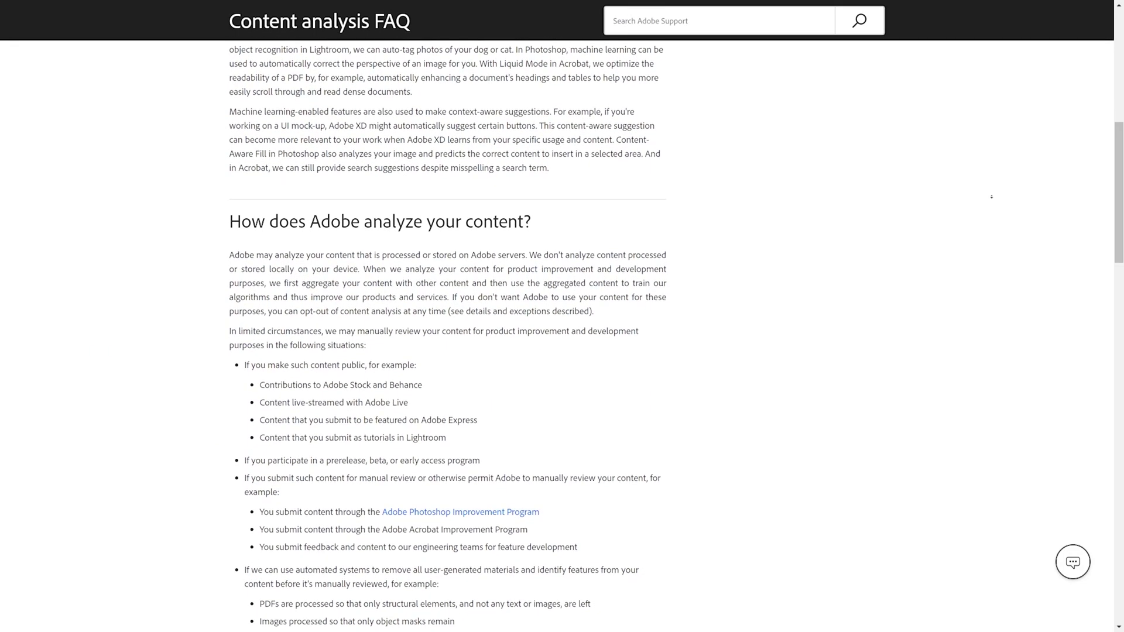
{"action": "scroll", "coordinate": [991, 197], "scroll_direction": "down", "scroll_amount": 1}
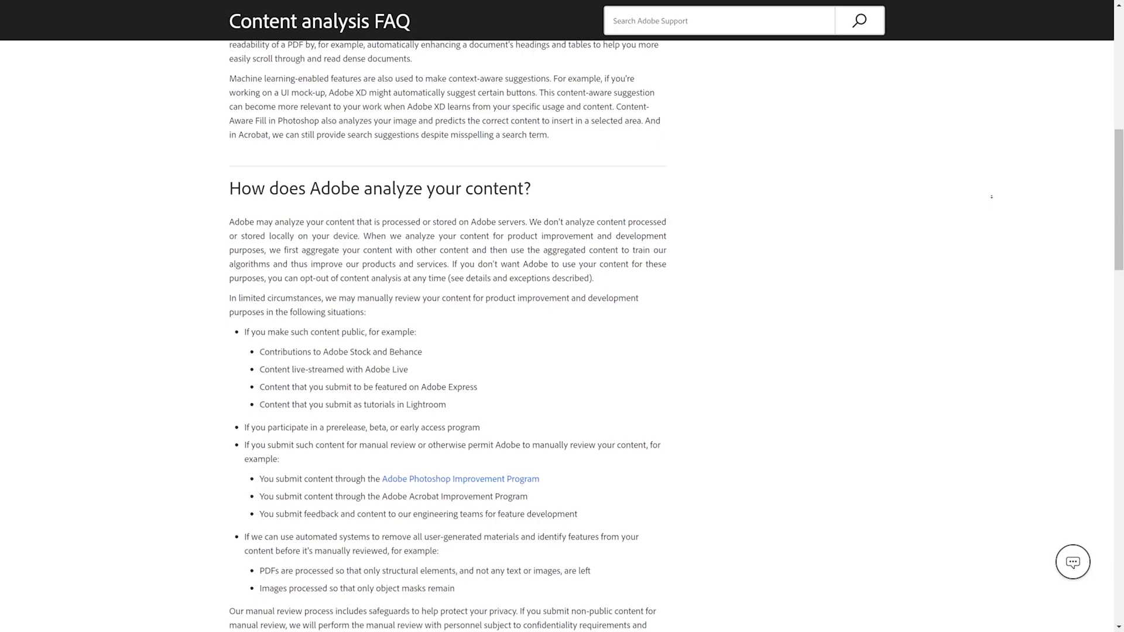
{"action": "scroll", "coordinate": [991, 197], "scroll_direction": "down", "scroll_amount": 1}
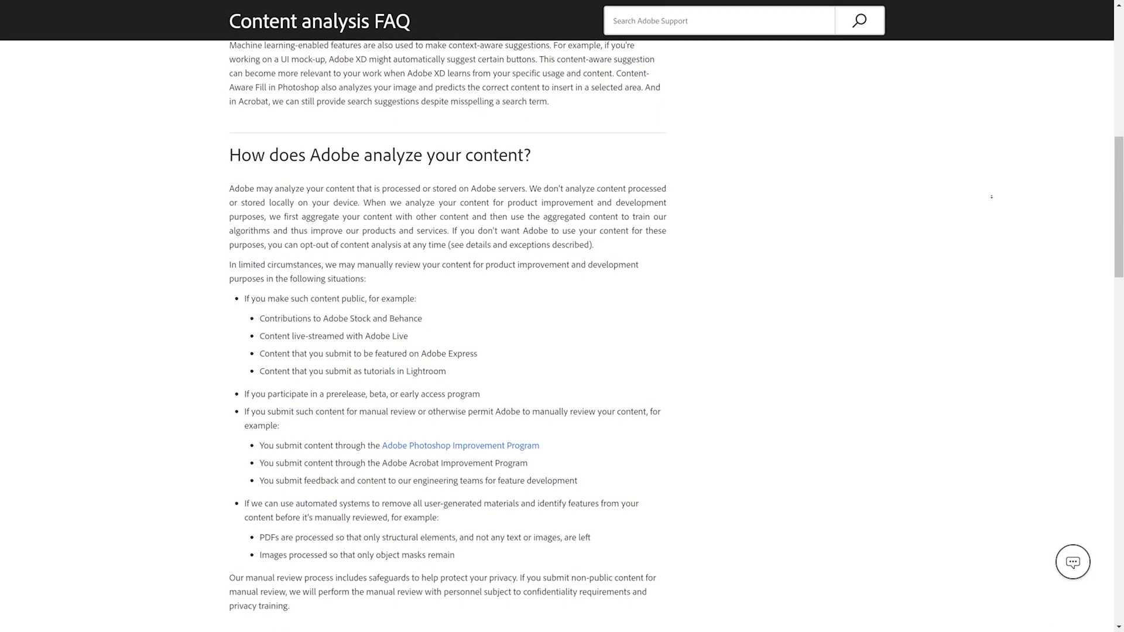
{"action": "scroll", "coordinate": [991, 197], "scroll_direction": "down", "scroll_amount": 1}
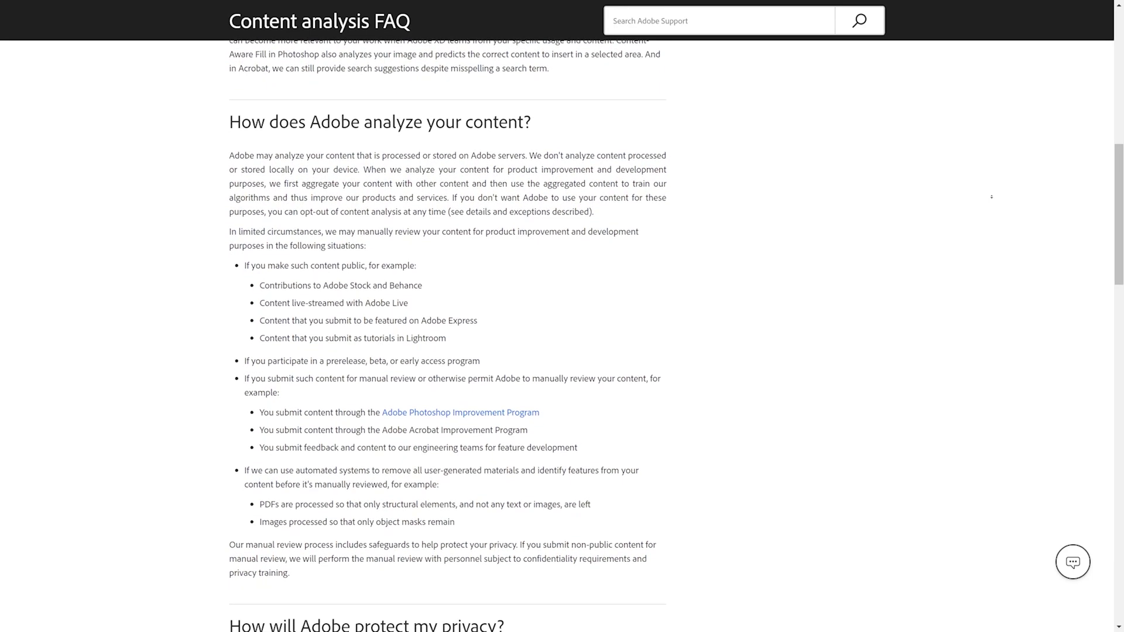
{"action": "scroll", "coordinate": [991, 197], "scroll_direction": "down", "scroll_amount": 1}
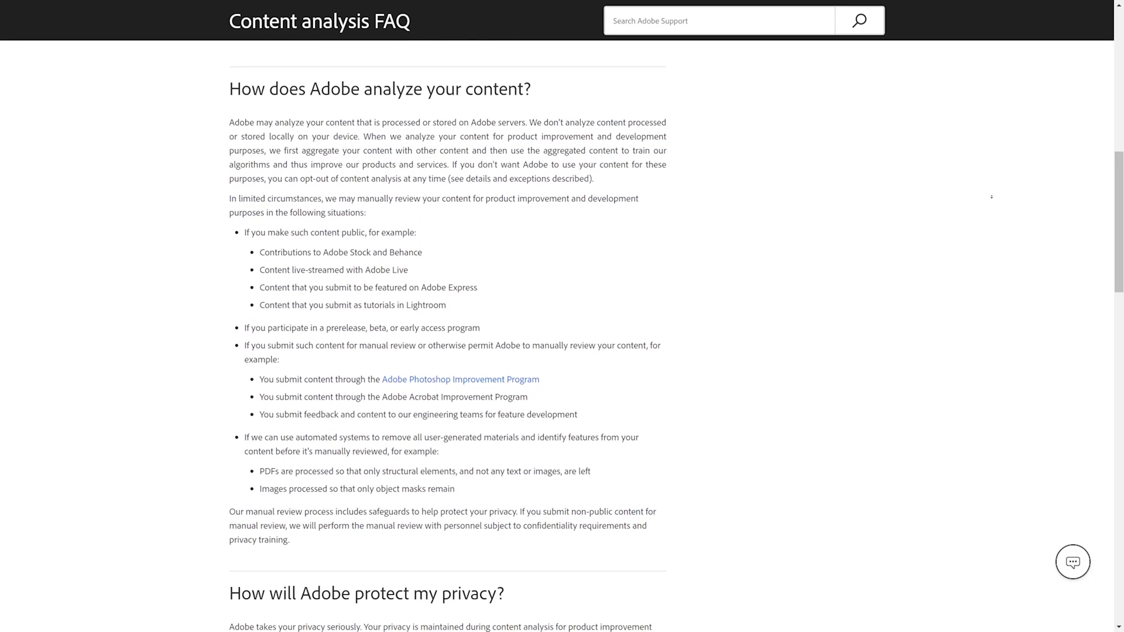
{"action": "scroll", "coordinate": [991, 197], "scroll_direction": "down", "scroll_amount": 1}
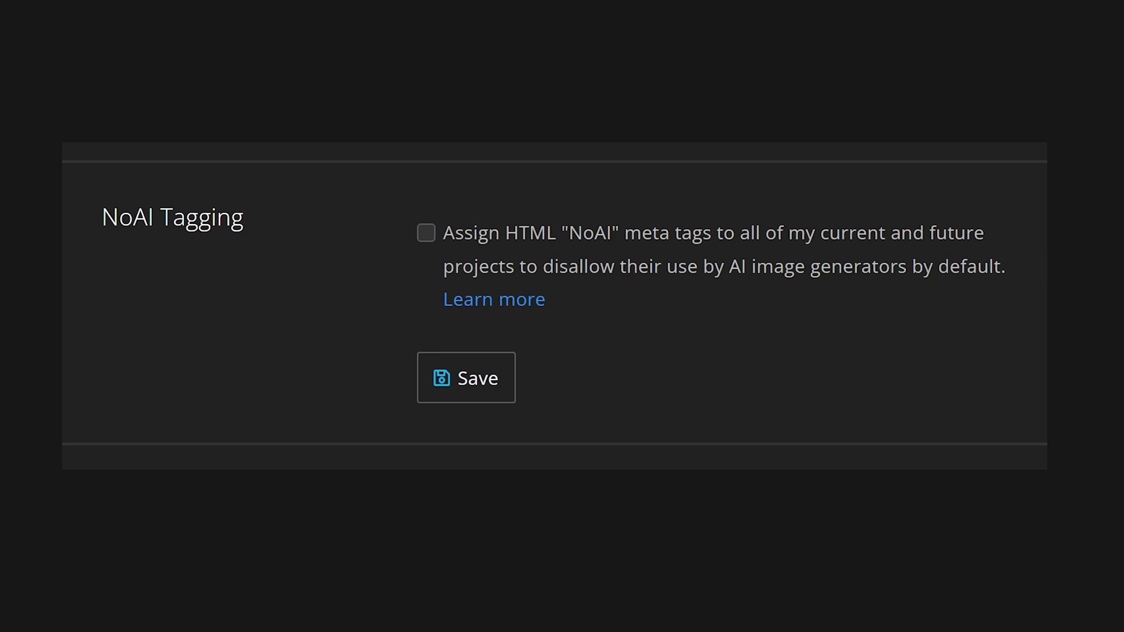
- Tick the Assign HTML "NoAI" meta tags checkbox for all current and future projects
{"action": "left_click", "coordinate": [426, 234]}
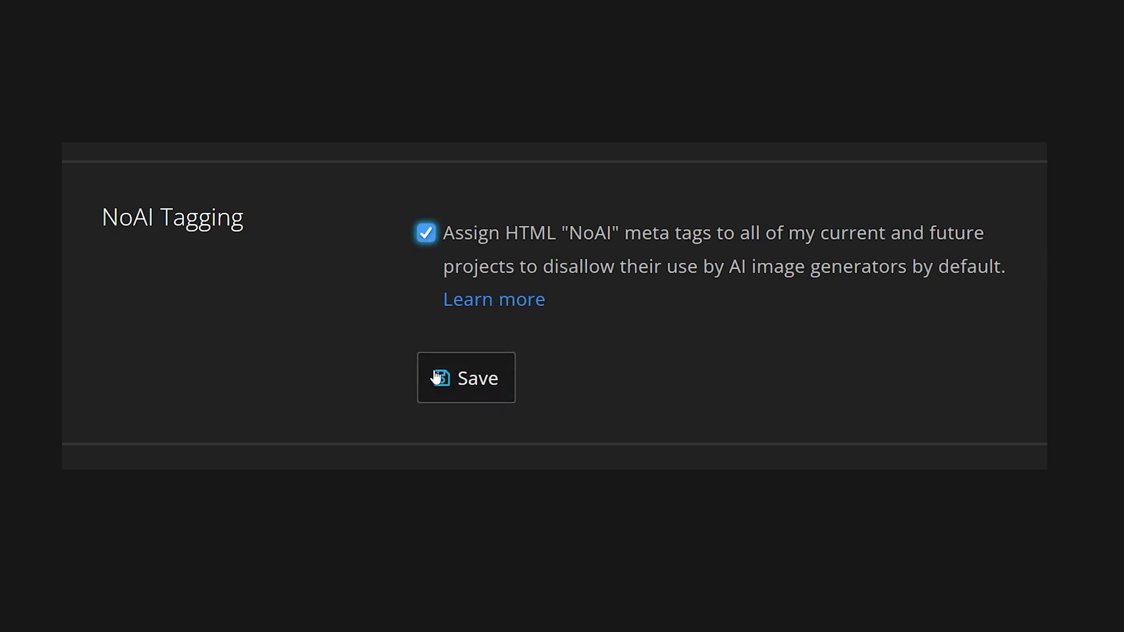